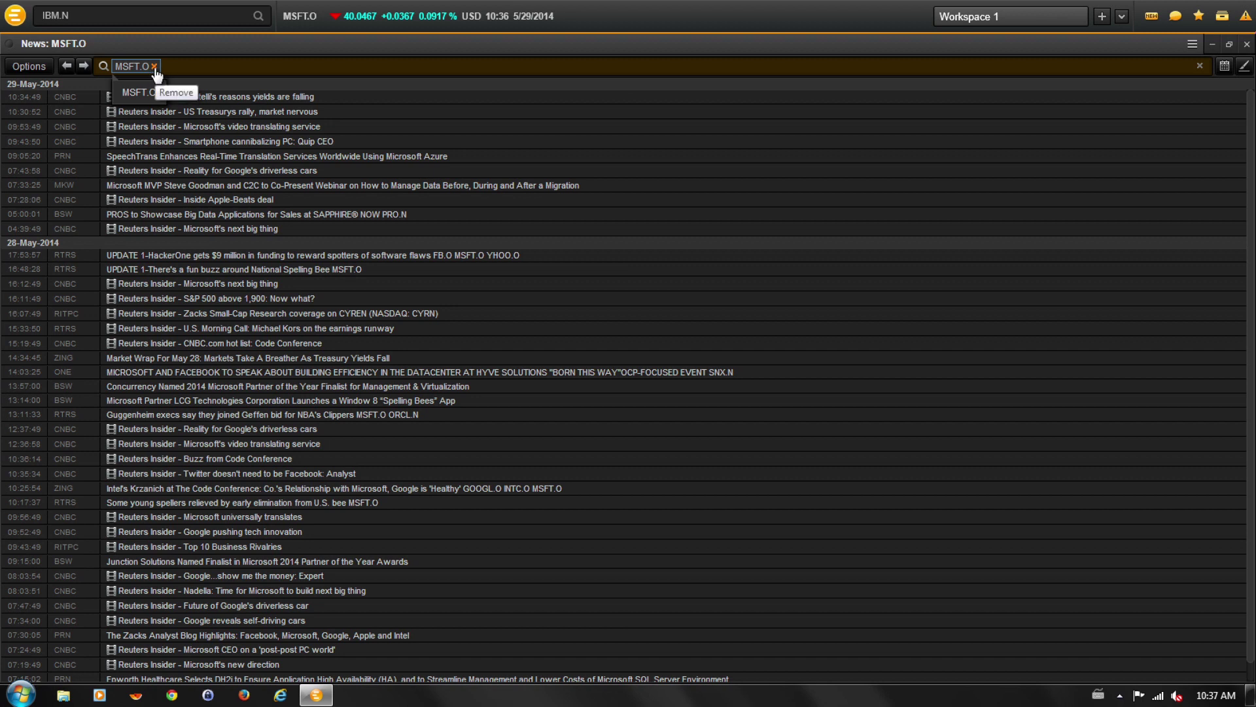
- Replace the MSFT.O news filter with IBM.N and reveal the date range fields
click(154, 67)
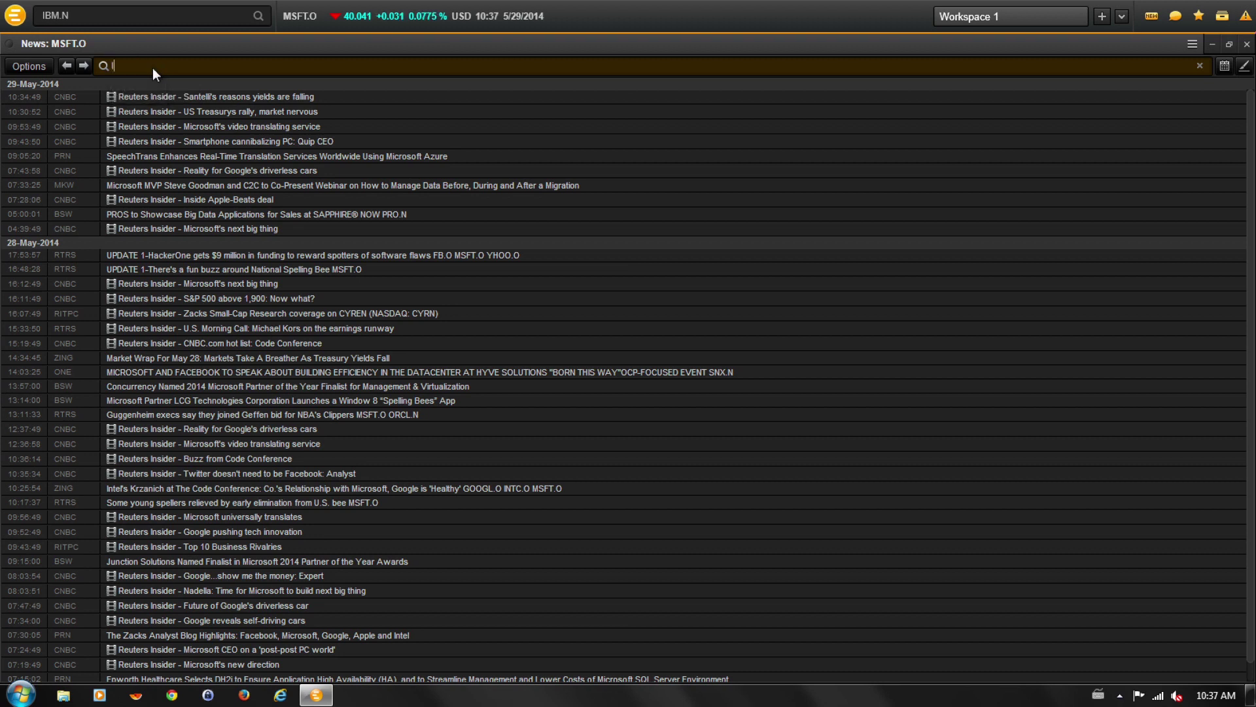
text(IBM.N)
key(Return)
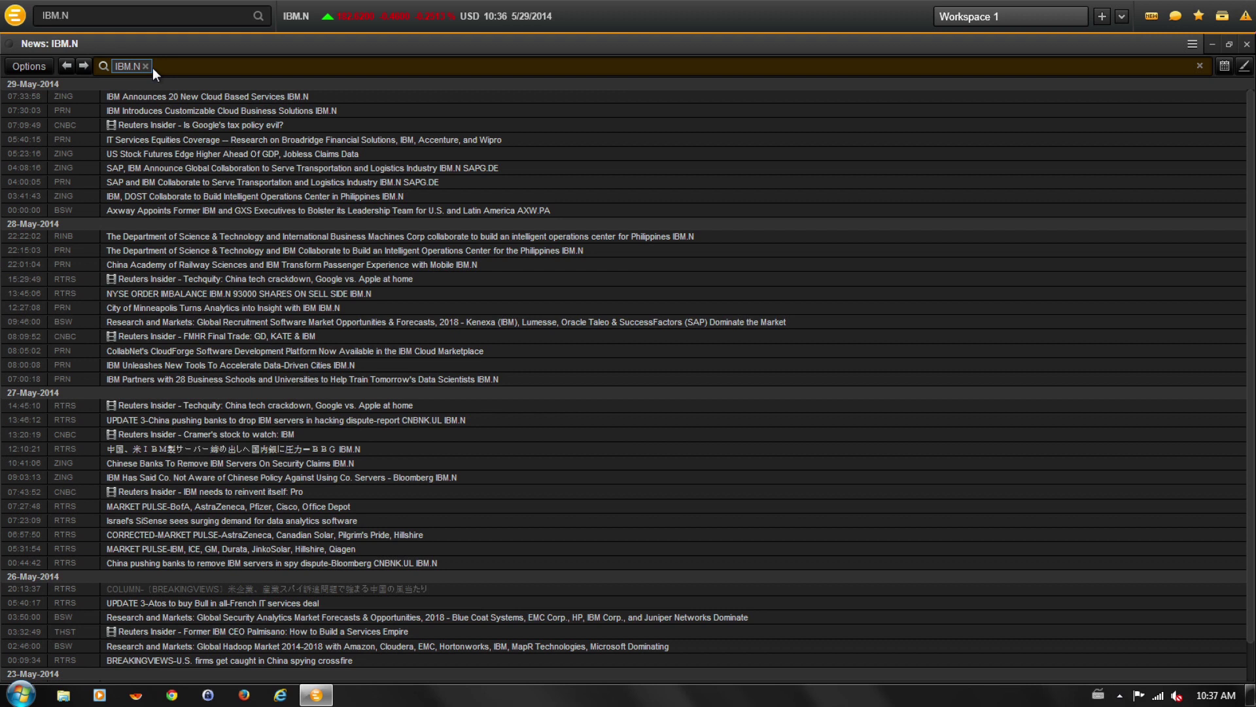
click(1225, 65)
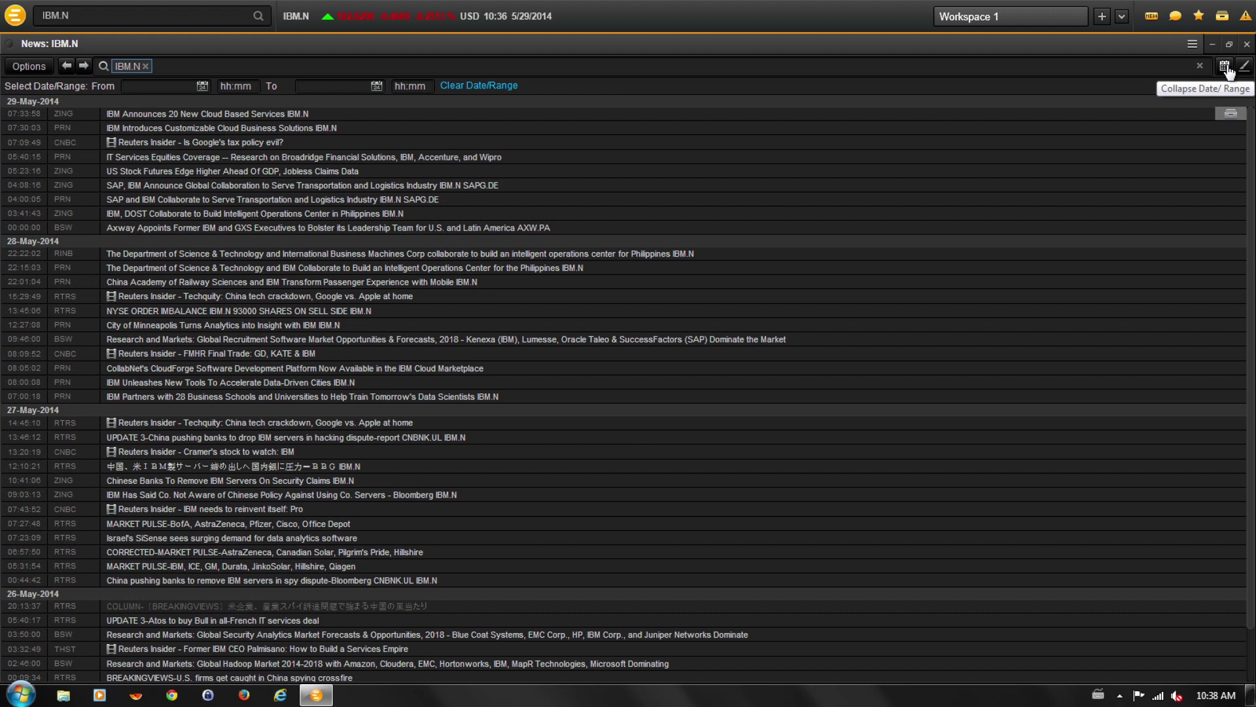
- Set the news From date to 14 April 2014 in the calendar
click(202, 89)
click(246, 115)
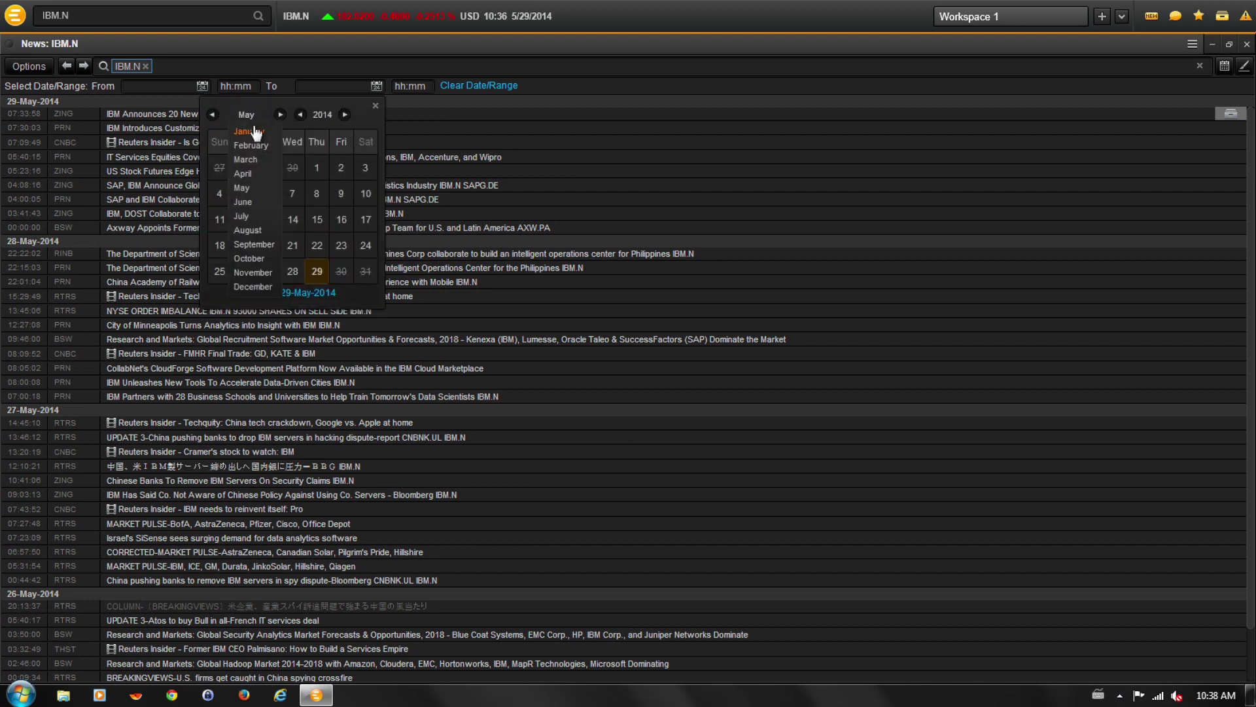
click(246, 173)
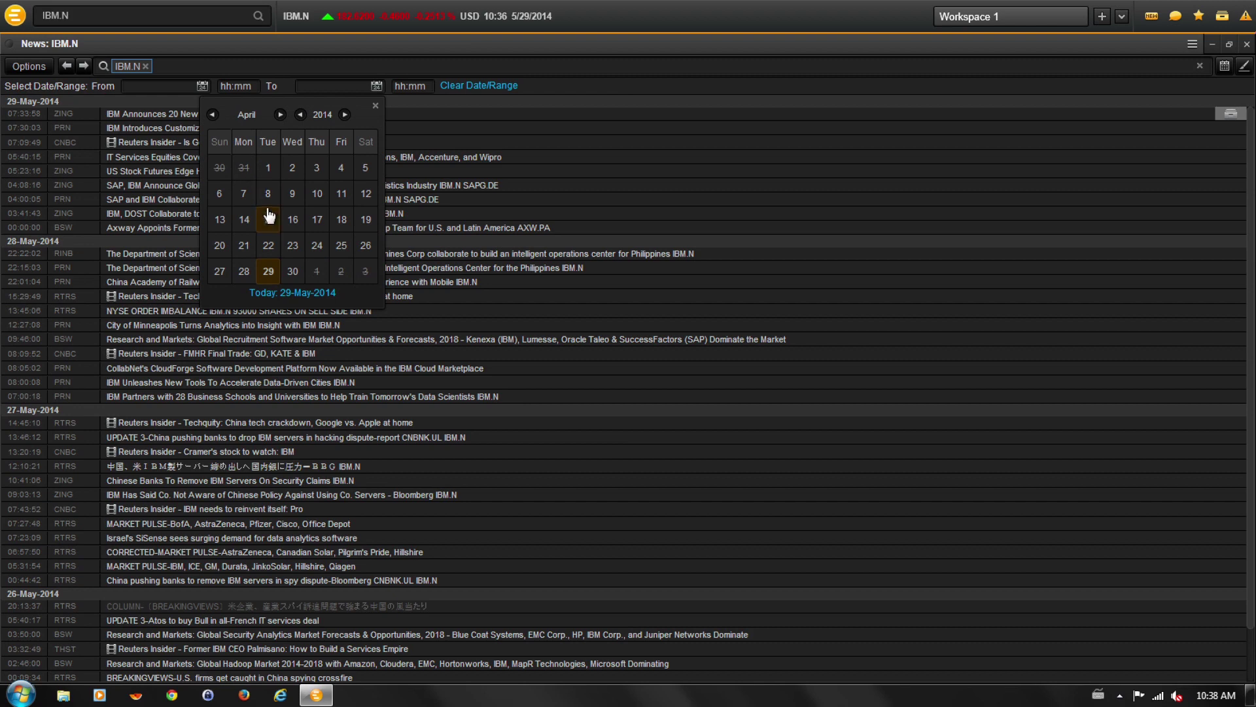
click(244, 218)
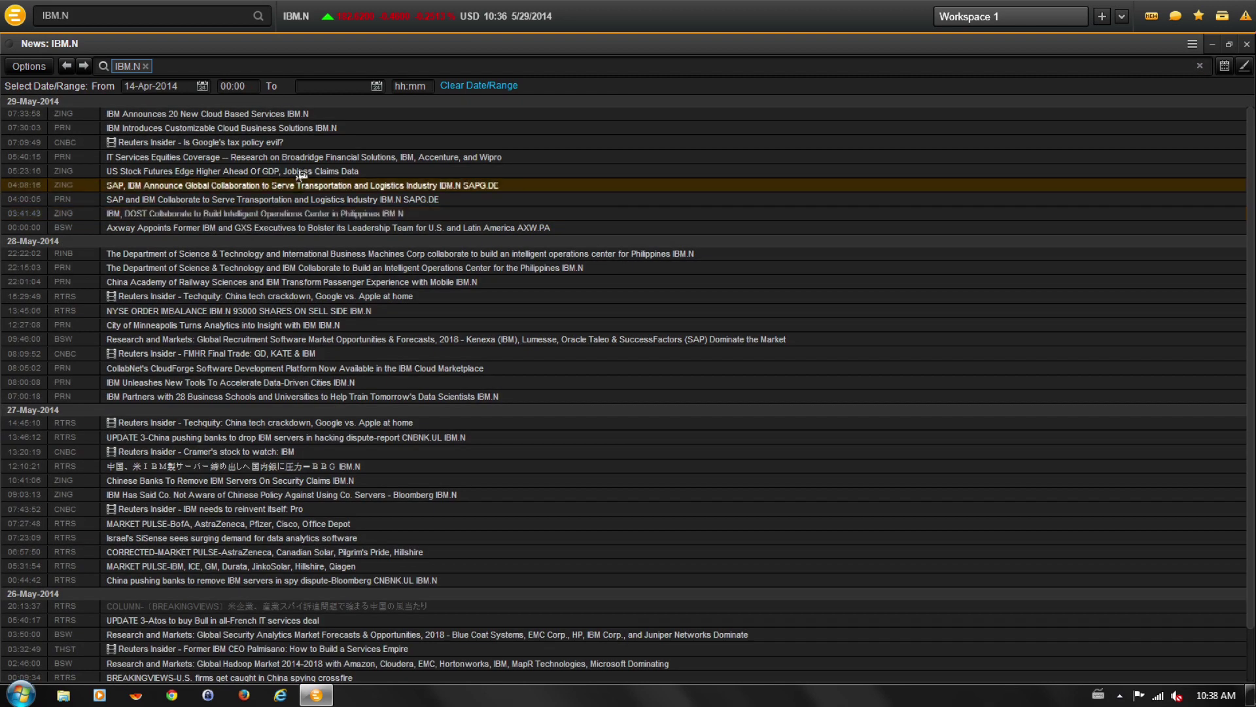
click(377, 88)
- Set the news To date to 18 April 2014 in the calendar
click(419, 116)
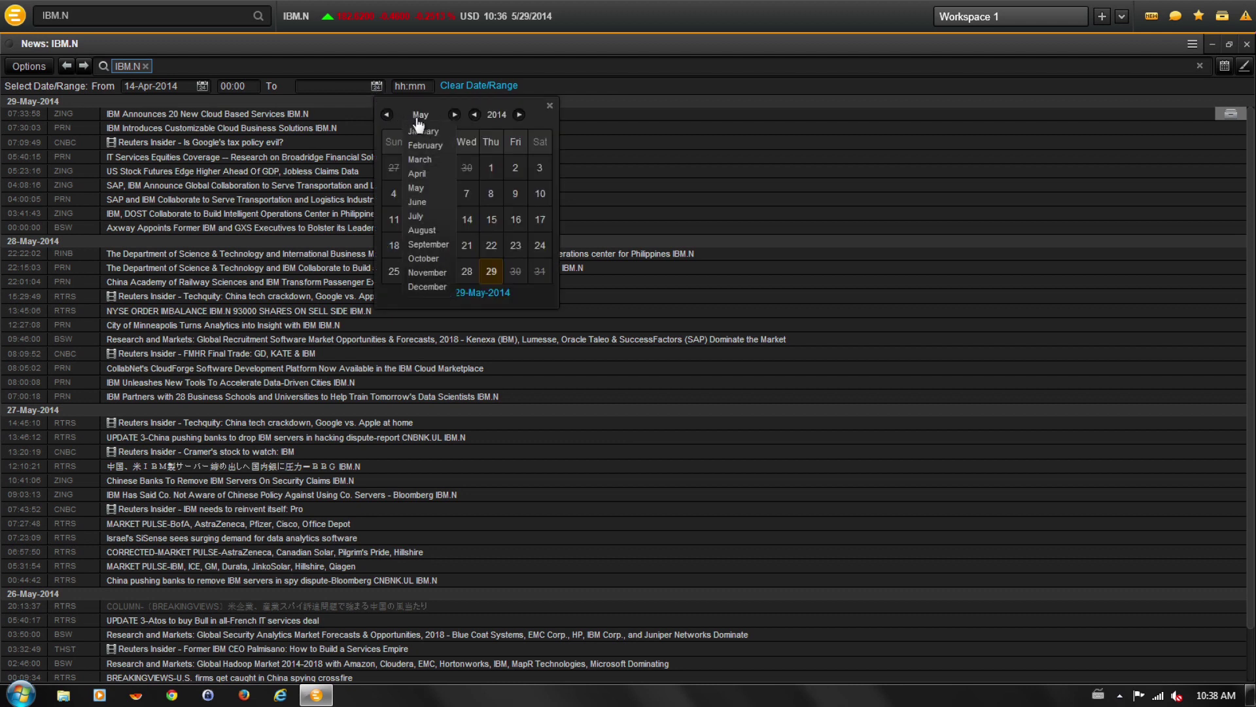
click(424, 177)
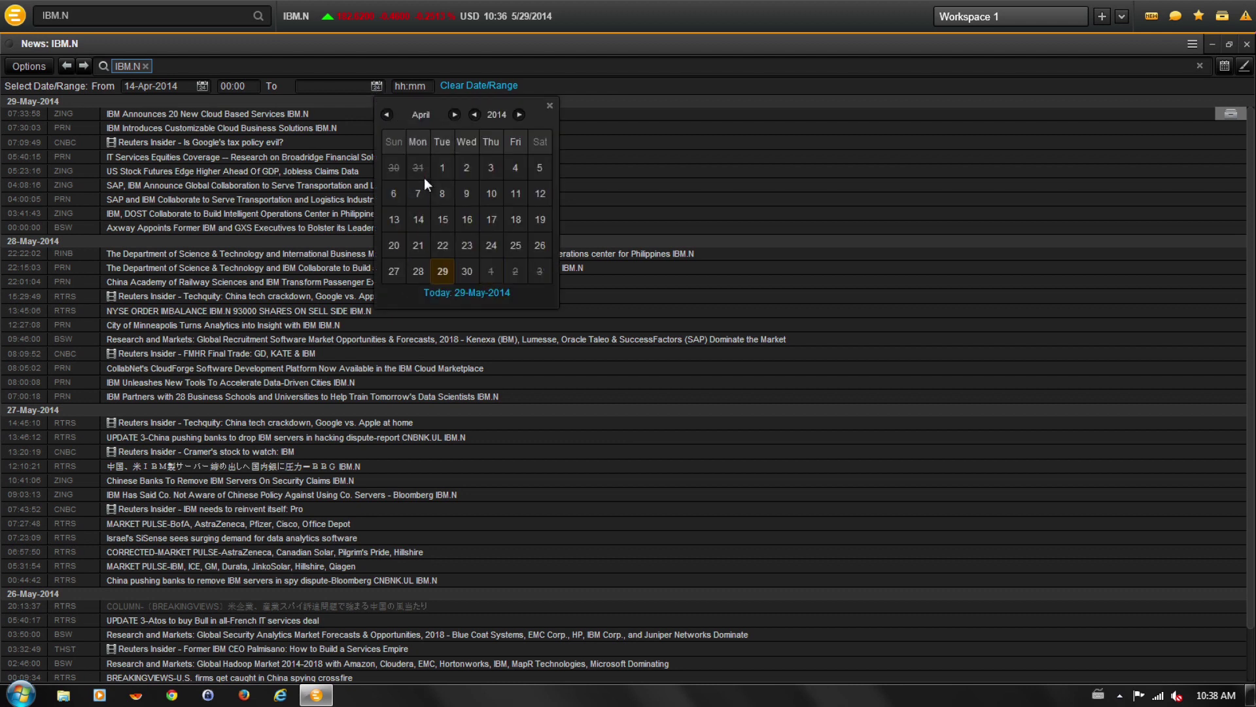
click(522, 221)
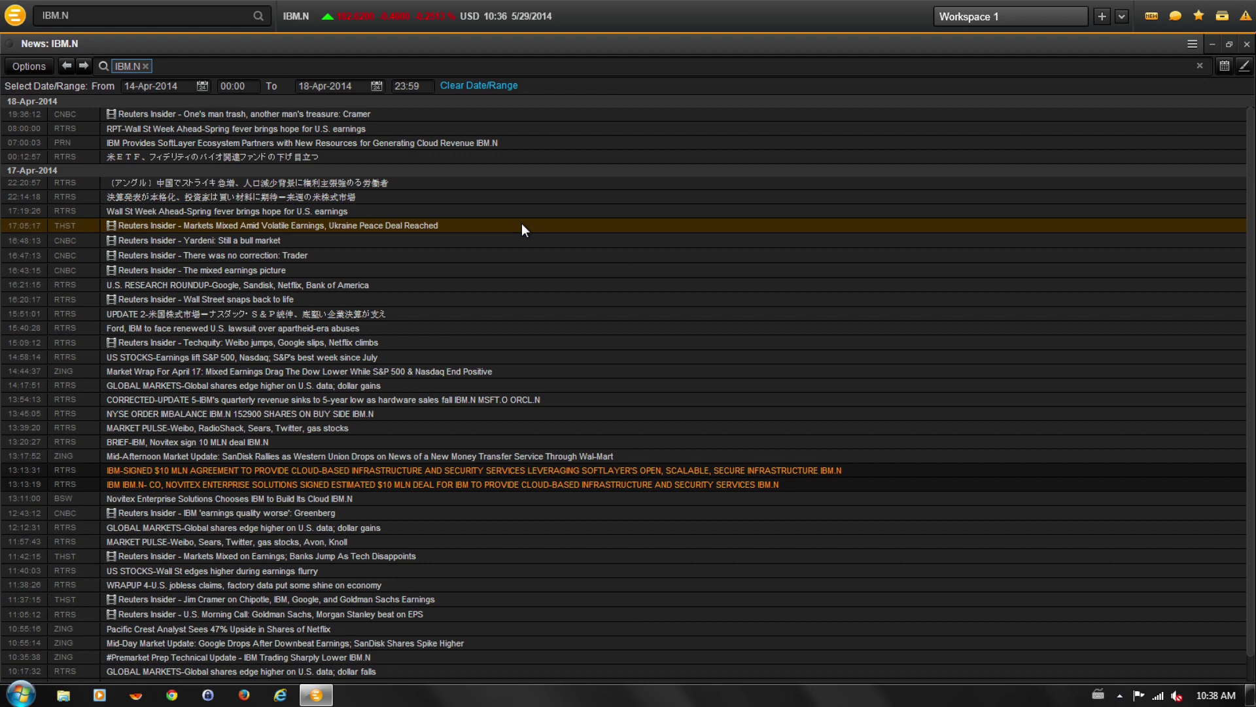
click(431, 86)
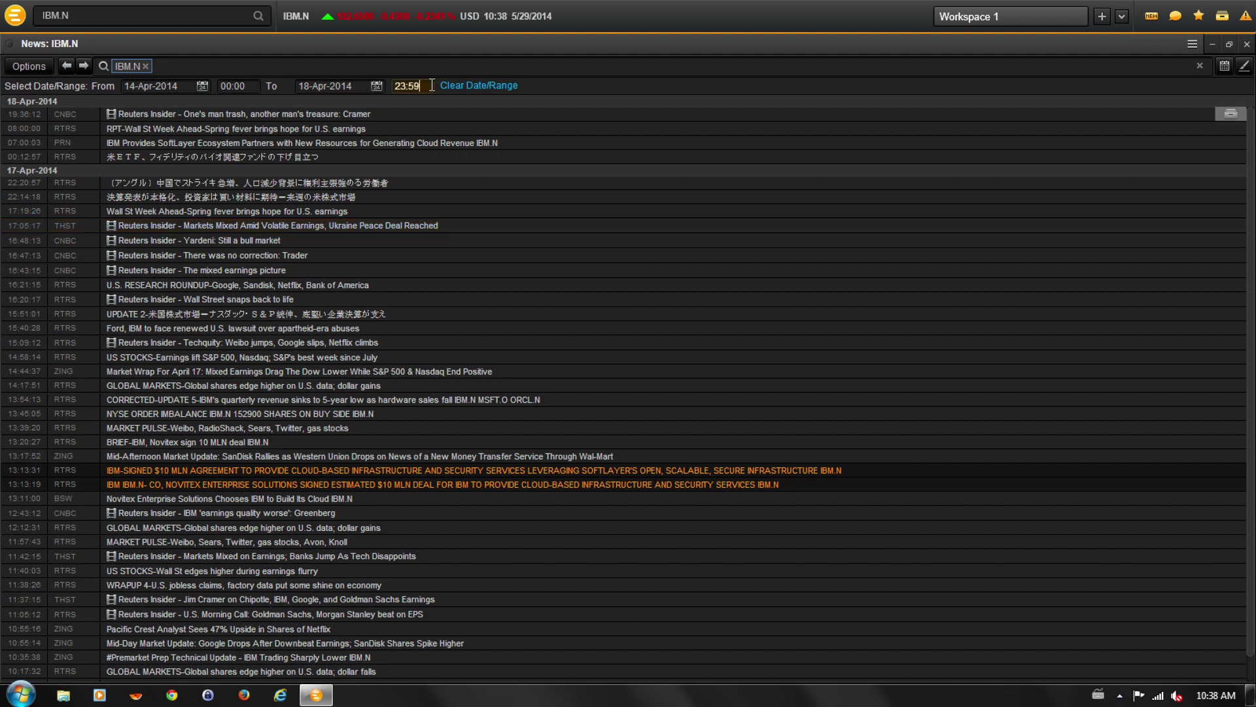
drag(431, 86, 392, 85)
click(1226, 67)
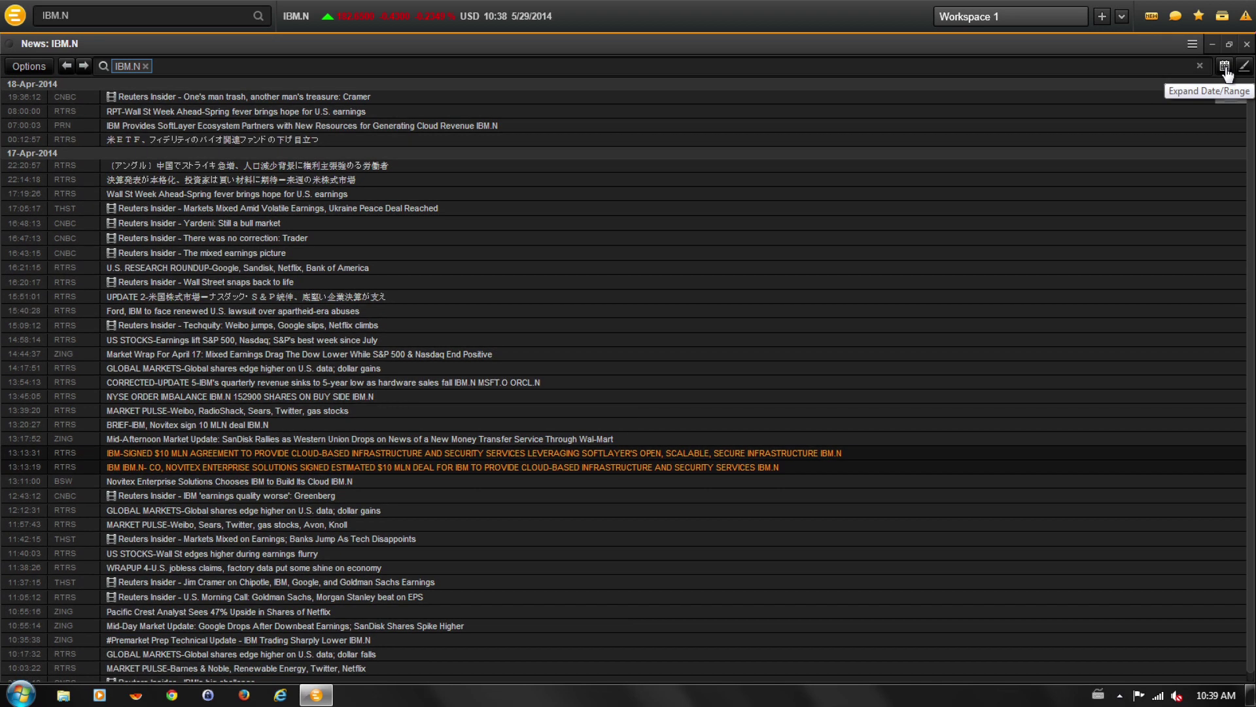
click(1225, 67)
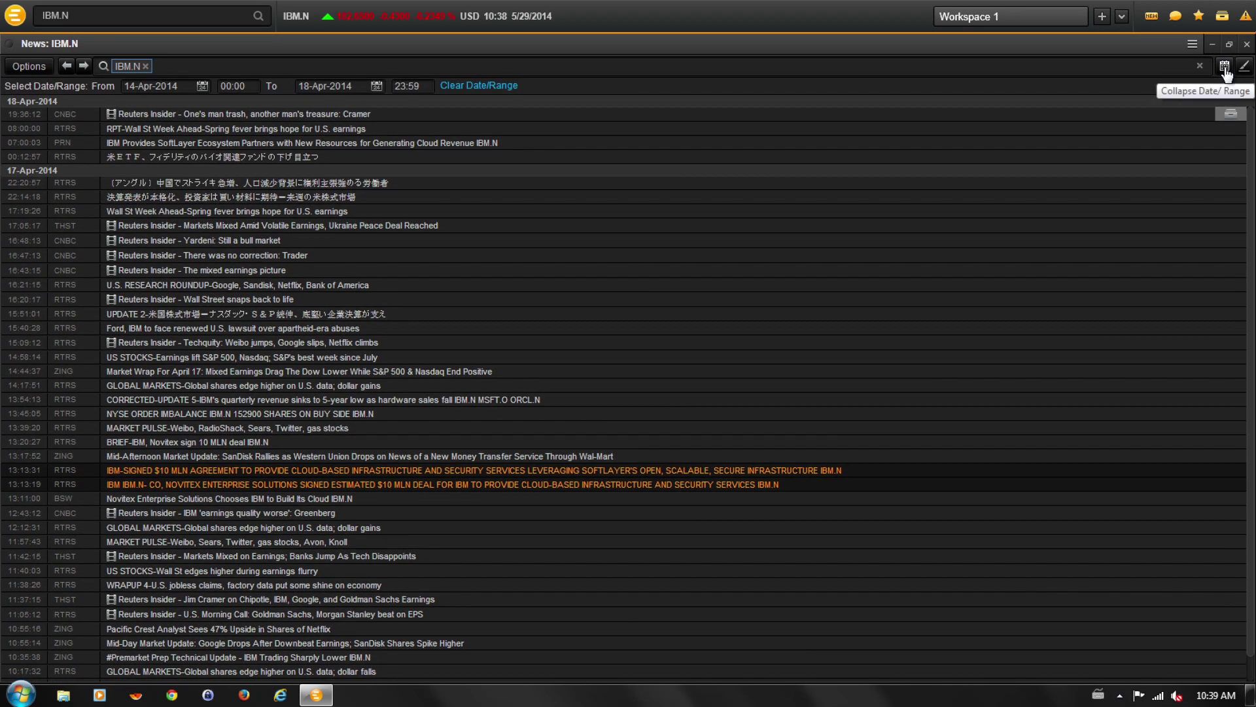